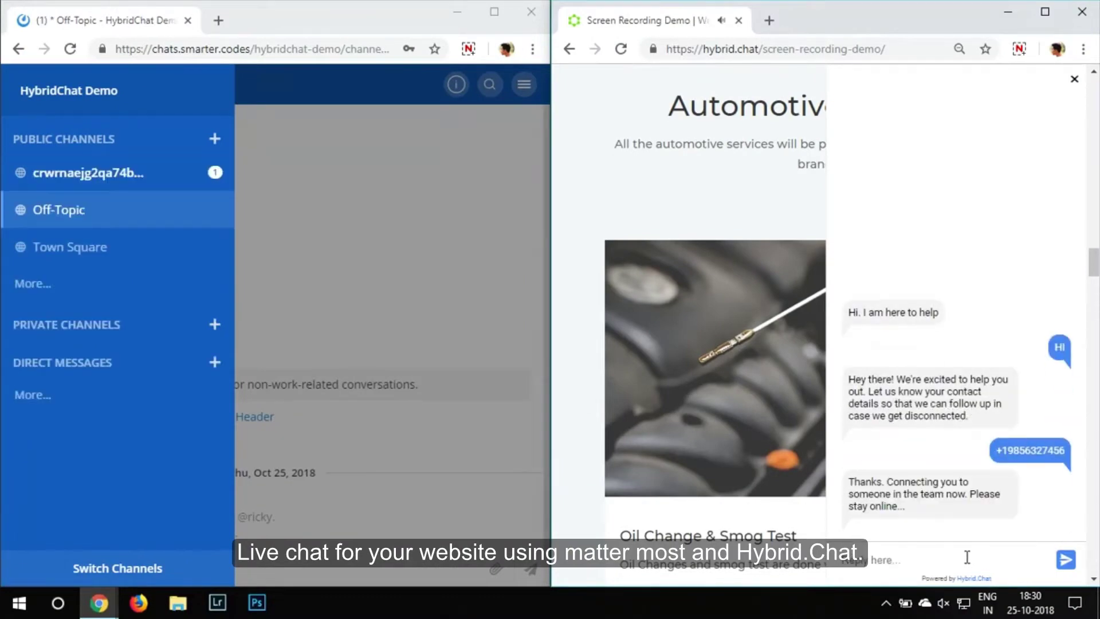
Step: Reply HI THERE in the bot's Mattermost channel, then send a visitor question from the website widget
{"action": "left_click", "coordinate": [207, 173]}
{"action": "type", "text": "HI THERE"}
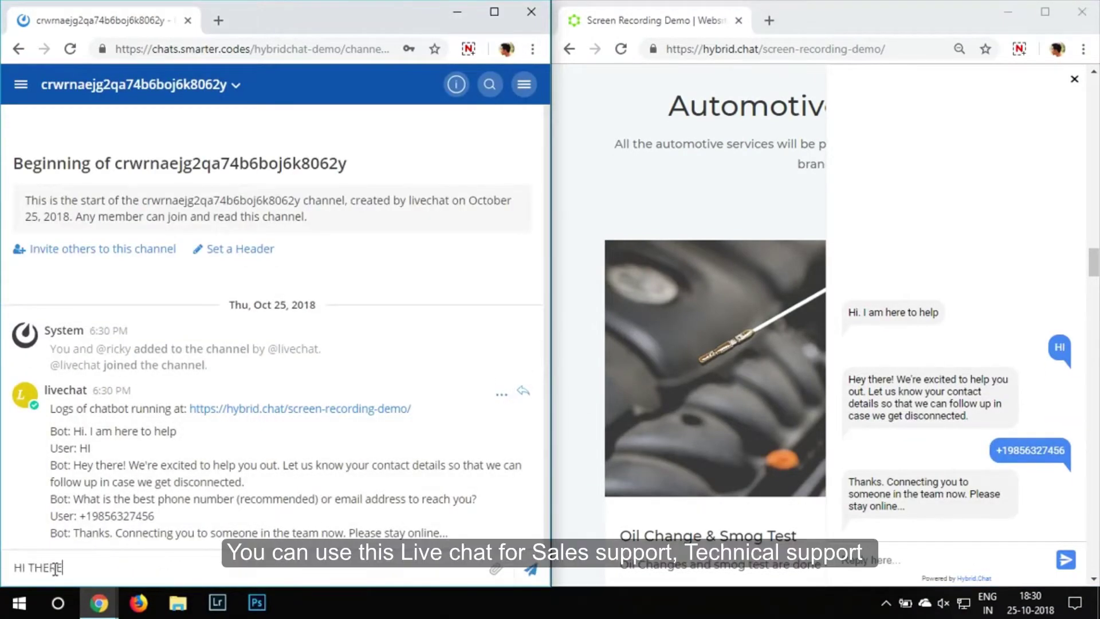
{"action": "key", "text": "Return"}
{"action": "left_click", "coordinate": [862, 557]}
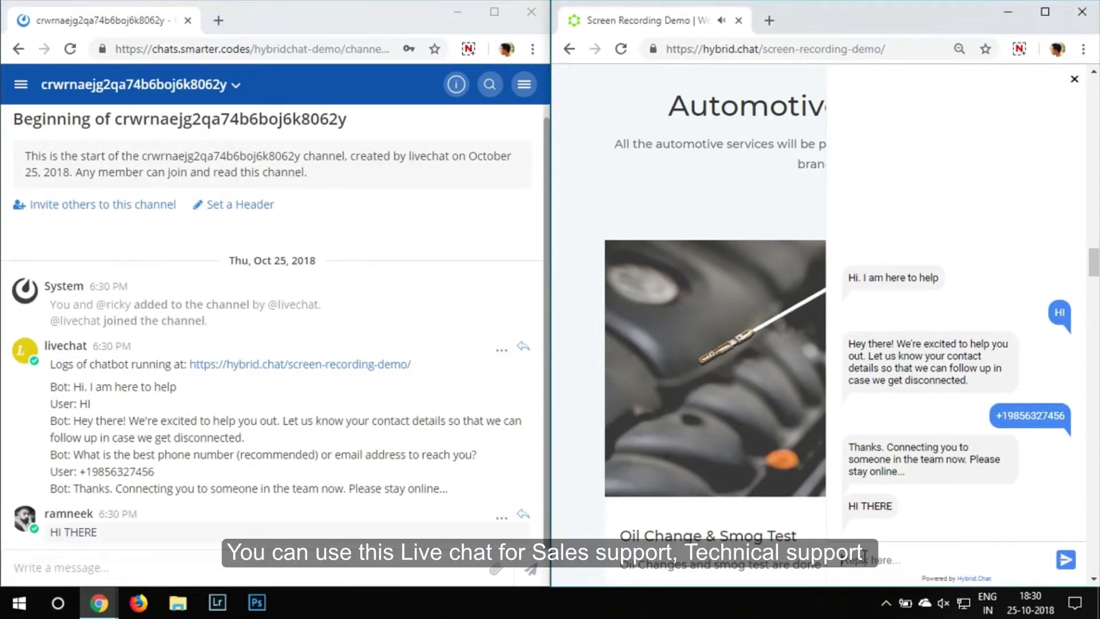
{"action": "type", "text": "HEY, I WANT TO KNOW THAT HOW MUCH DO YOU CHARGE FOR TESLA'S OIL CHANGE ?"}
{"action": "key", "text": "Return"}
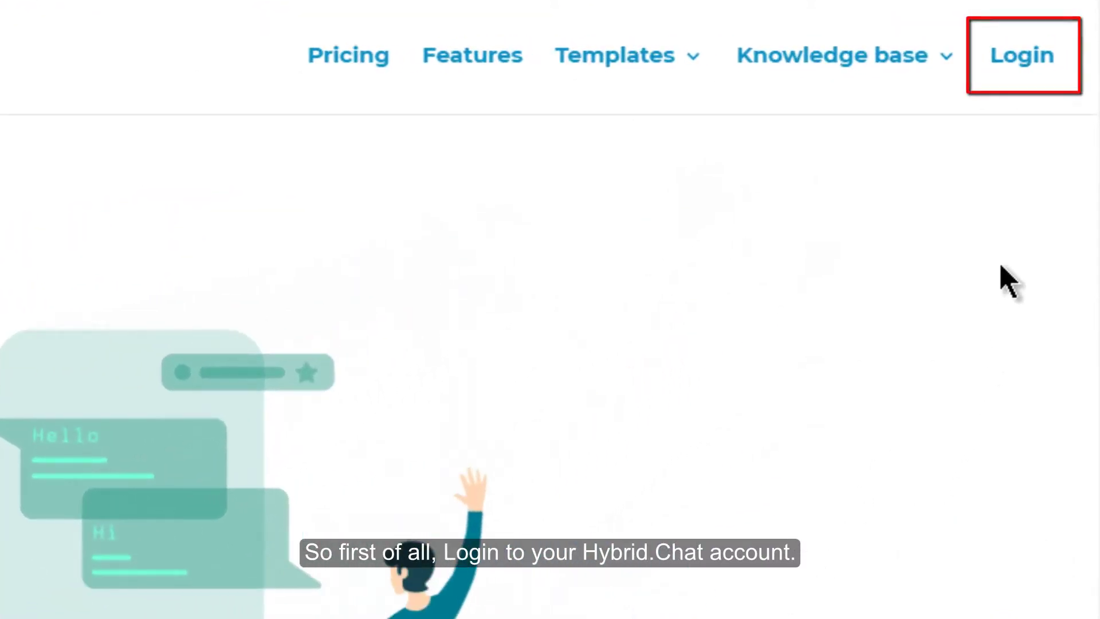
Step: Sign in to the Hybrid.Chat account with email and password
{"action": "left_click", "coordinate": [1026, 69]}
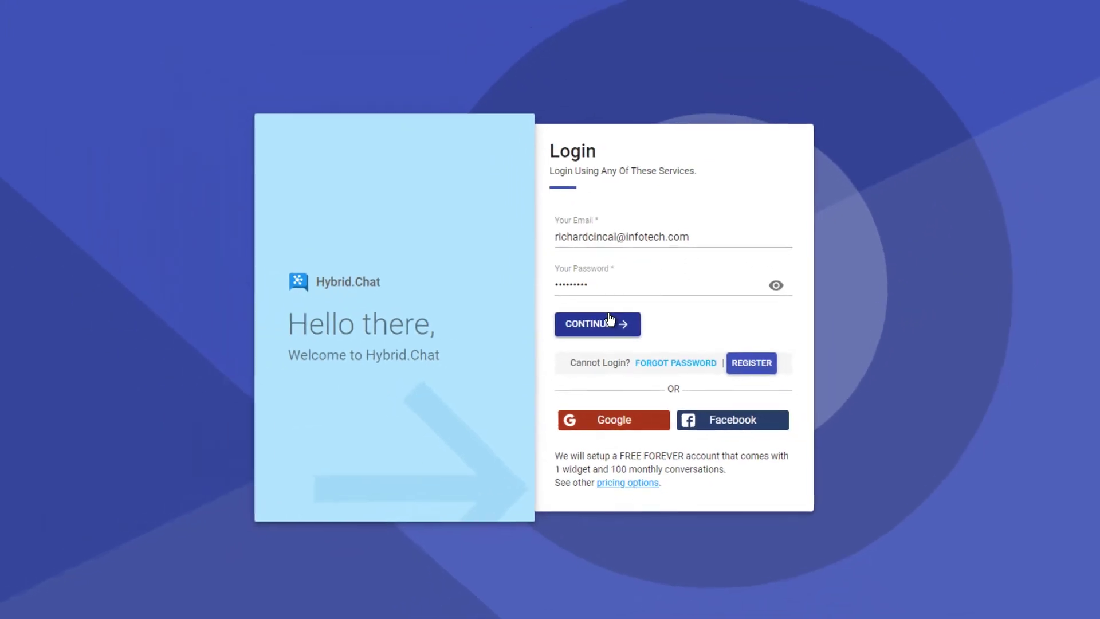
{"action": "left_click", "coordinate": [603, 310]}
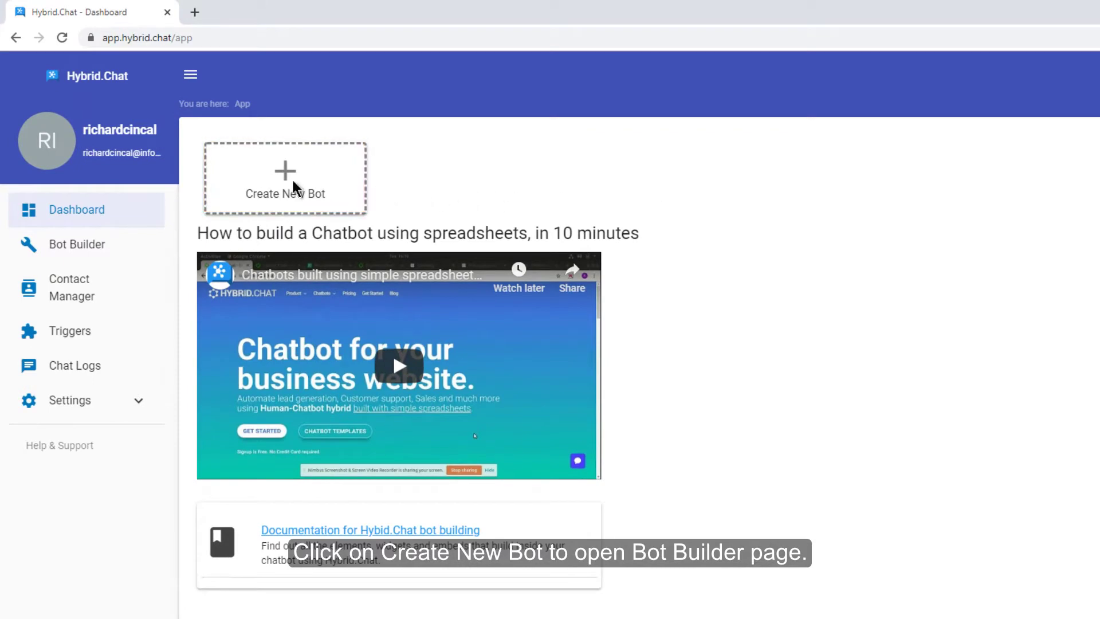
Step: Start a new bot targeting Web Chat Widget with the Live Chat on Website template
{"action": "left_click", "coordinate": [292, 180]}
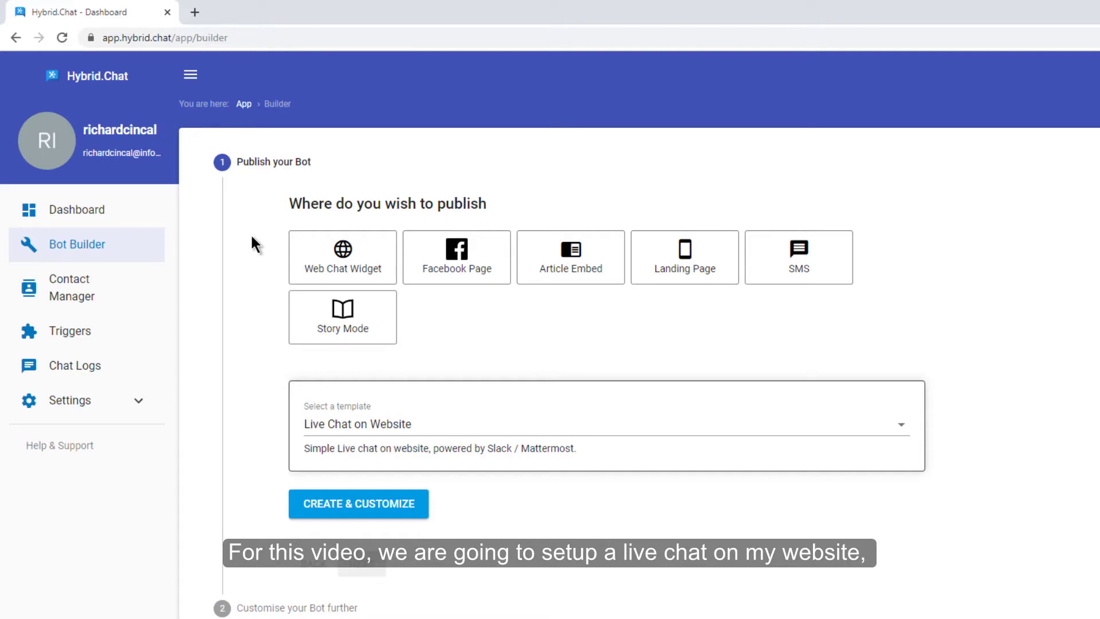
{"action": "left_click", "coordinate": [344, 261]}
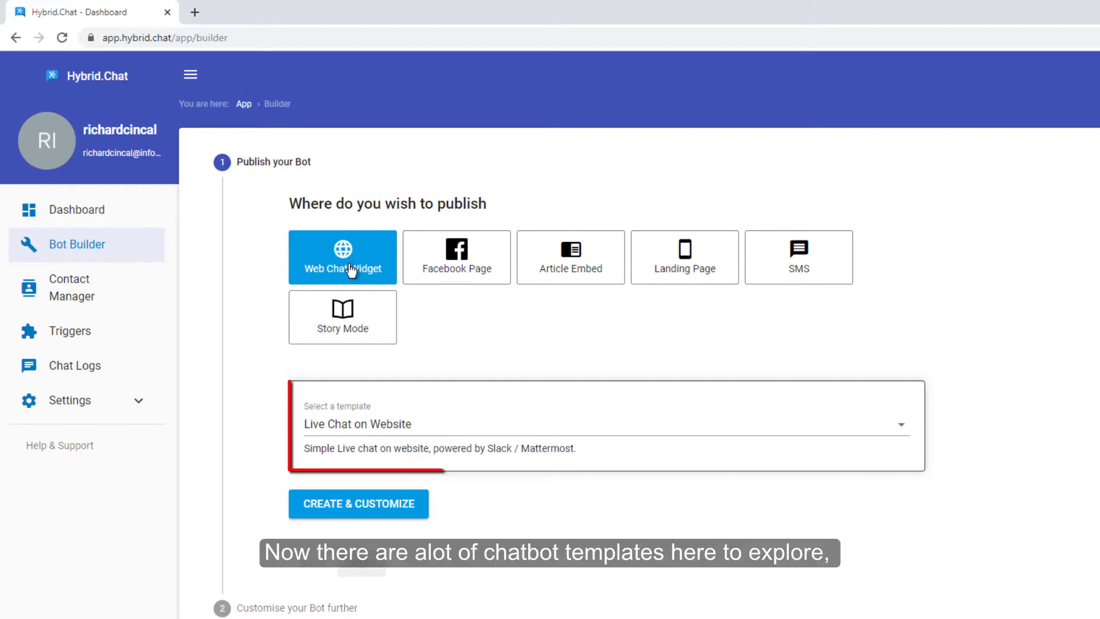
{"action": "left_click", "coordinate": [515, 425]}
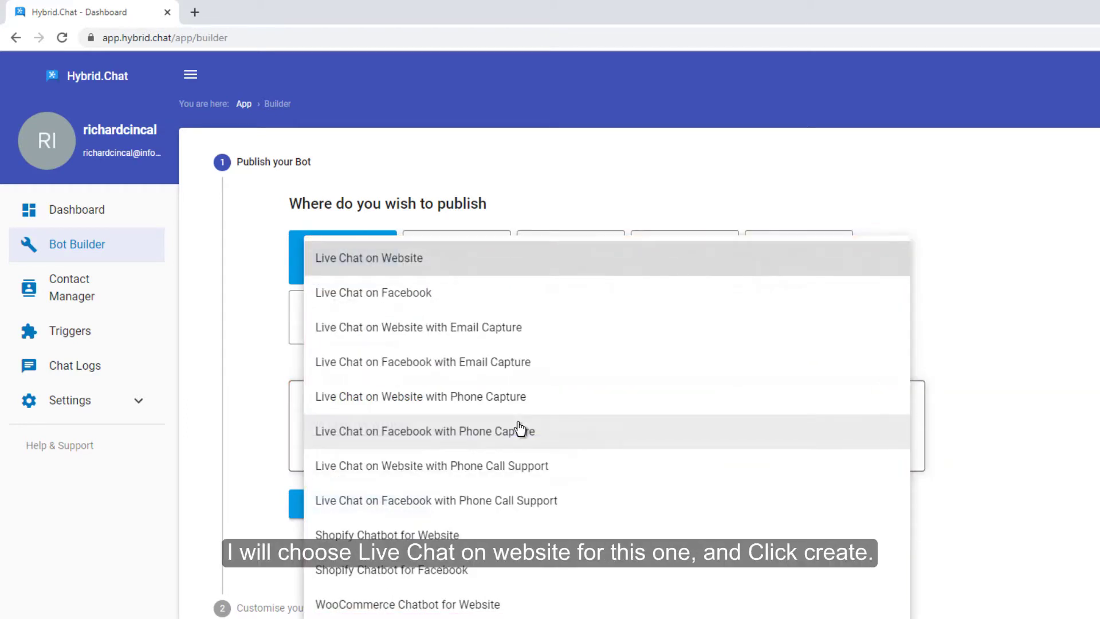
{"action": "left_click", "coordinate": [468, 272]}
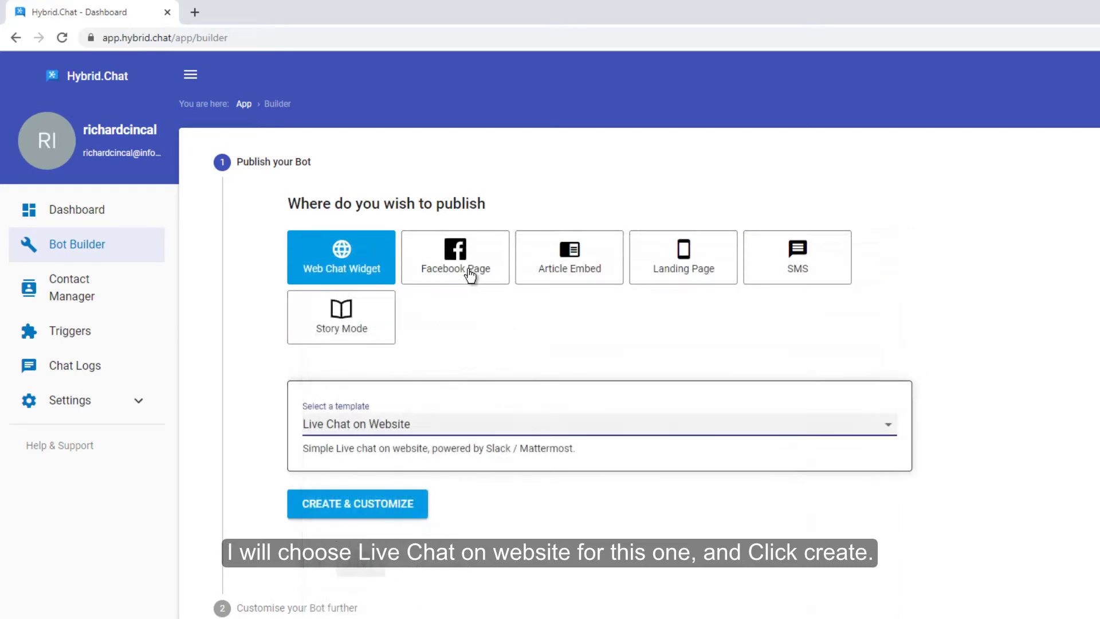
Step: Create the live-chat bot from the chosen template and generate its embed code
{"action": "left_click", "coordinate": [364, 504]}
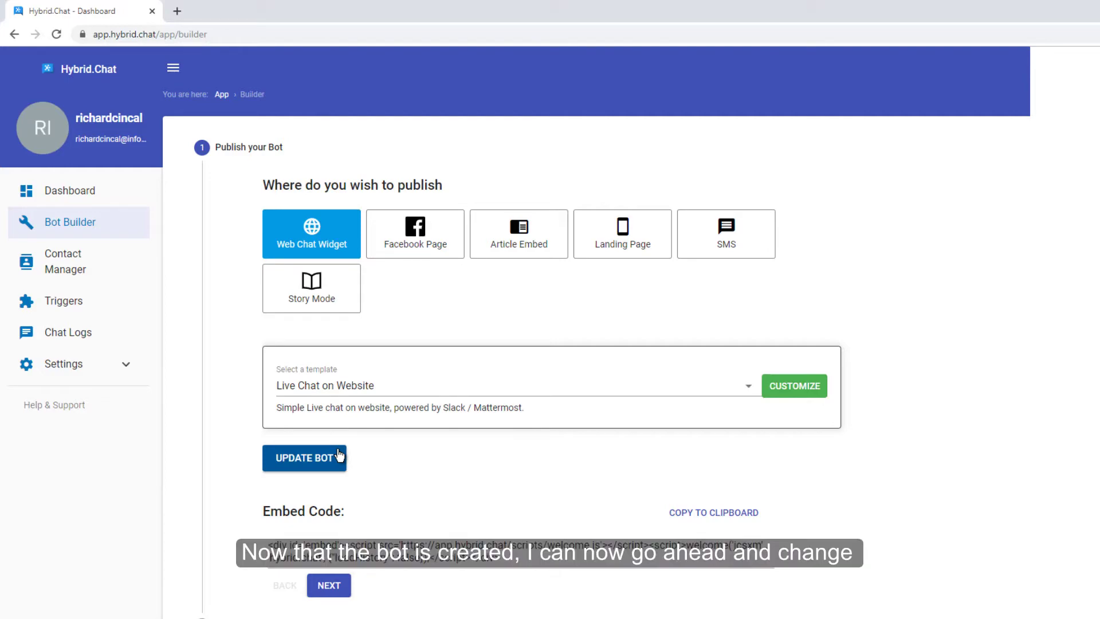
Step: Advance from the embed code to the bot's Look & Feel customisation page
{"action": "left_click", "coordinate": [328, 587]}
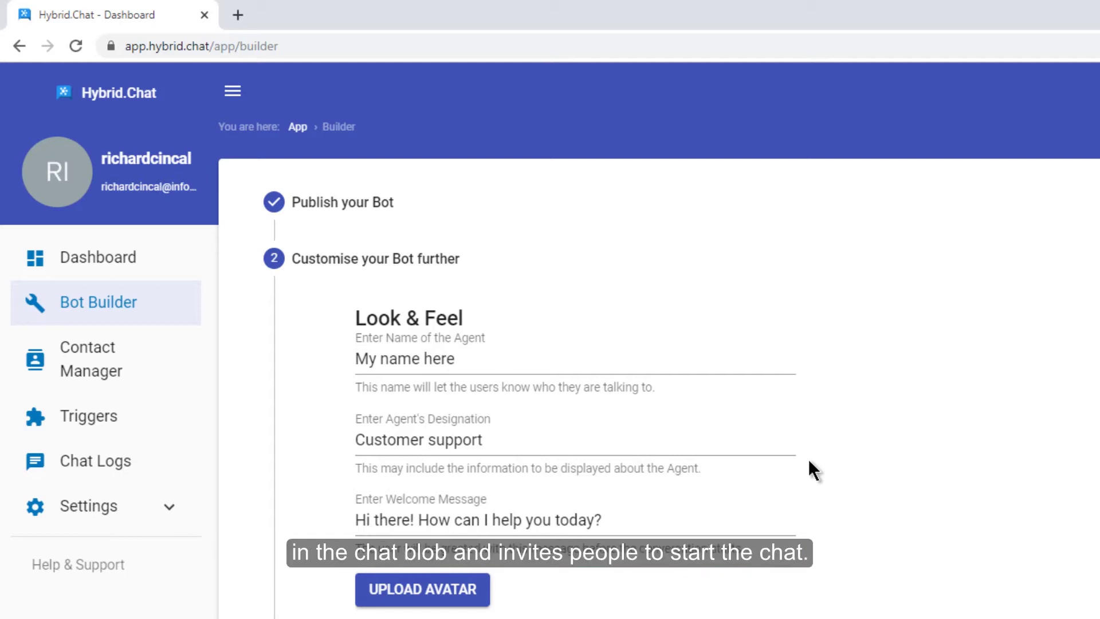
{"action": "scroll", "coordinate": [885, 542], "scroll_direction": "down", "scroll_amount": 2}
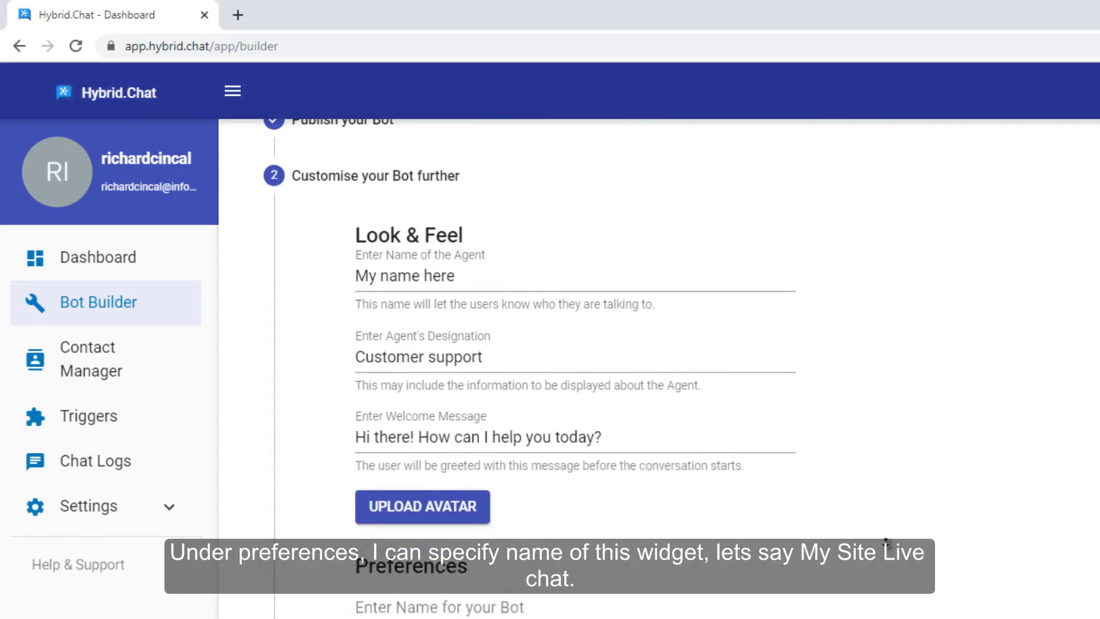
{"action": "scroll", "coordinate": [885, 542], "scroll_direction": "down", "scroll_amount": 1}
{"action": "scroll", "coordinate": [885, 542], "scroll_direction": "down", "scroll_amount": 1}
{"action": "scroll", "coordinate": [885, 539], "scroll_direction": "down", "scroll_amount": 1}
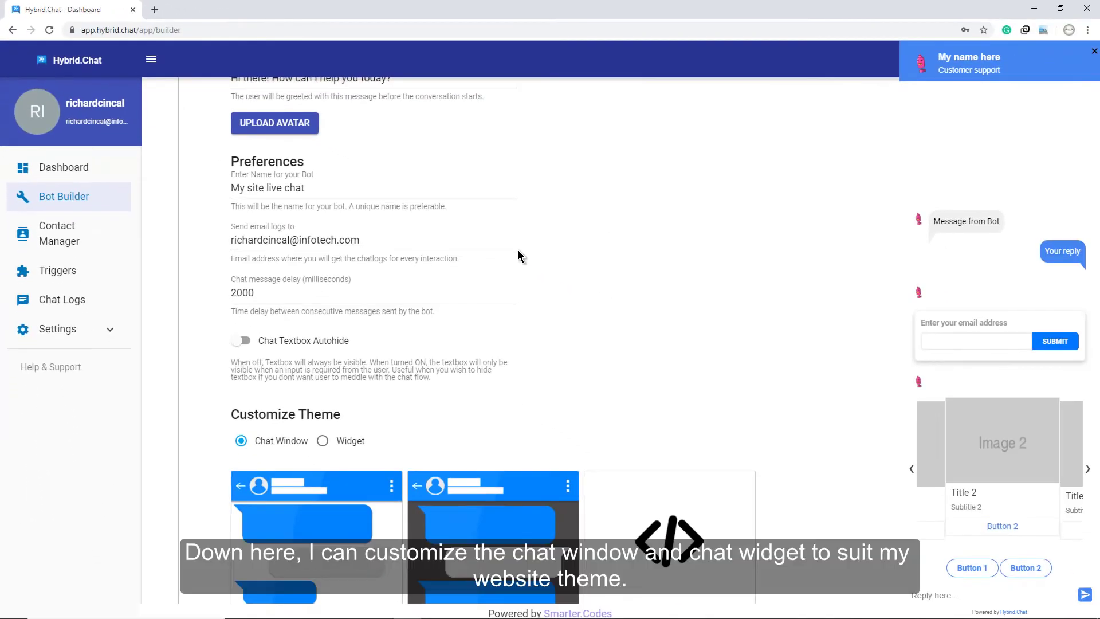
{"action": "scroll", "coordinate": [616, 327], "scroll_direction": "down", "scroll_amount": 2}
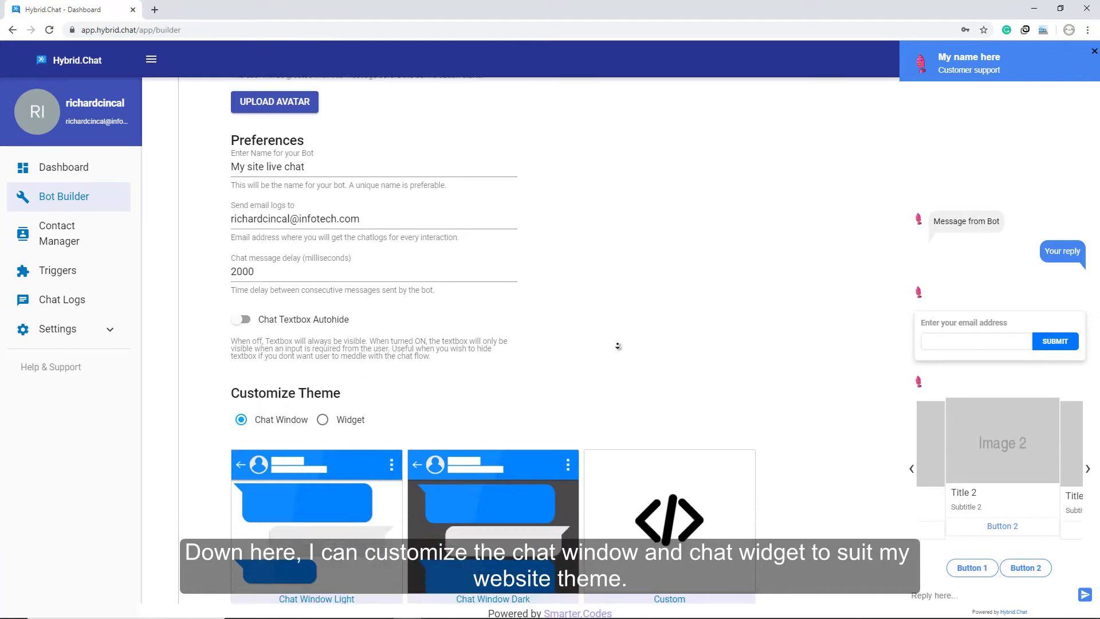
{"action": "scroll", "coordinate": [617, 346], "scroll_direction": "down", "scroll_amount": 1}
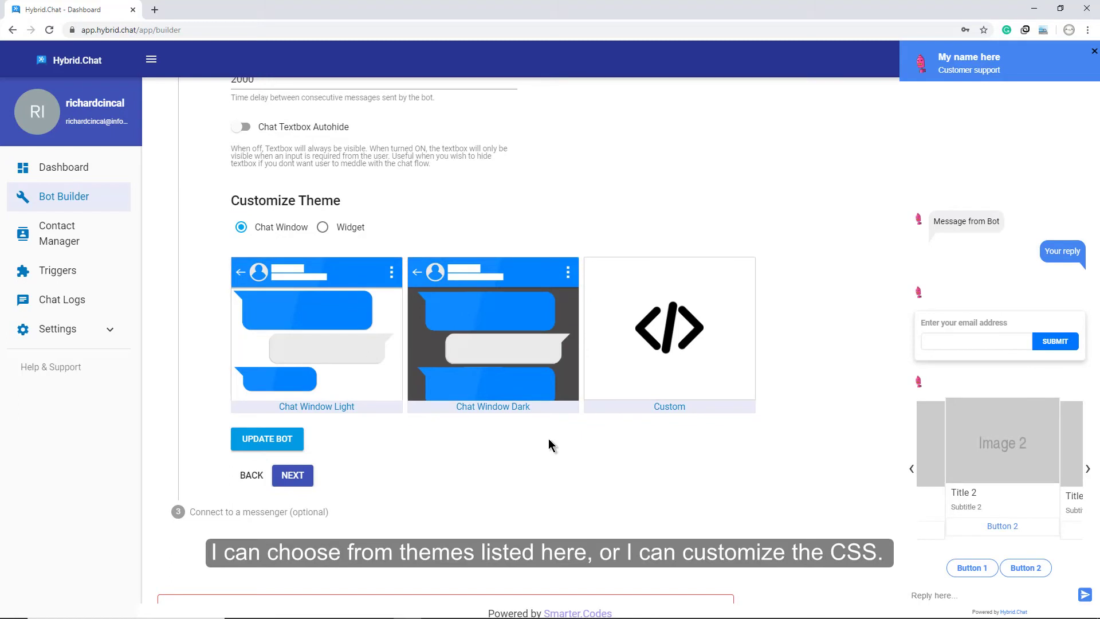
Step: Preview the Chat Window Dark and Custom CSS themes, then keep Chat Window Light
{"action": "left_click", "coordinate": [522, 381]}
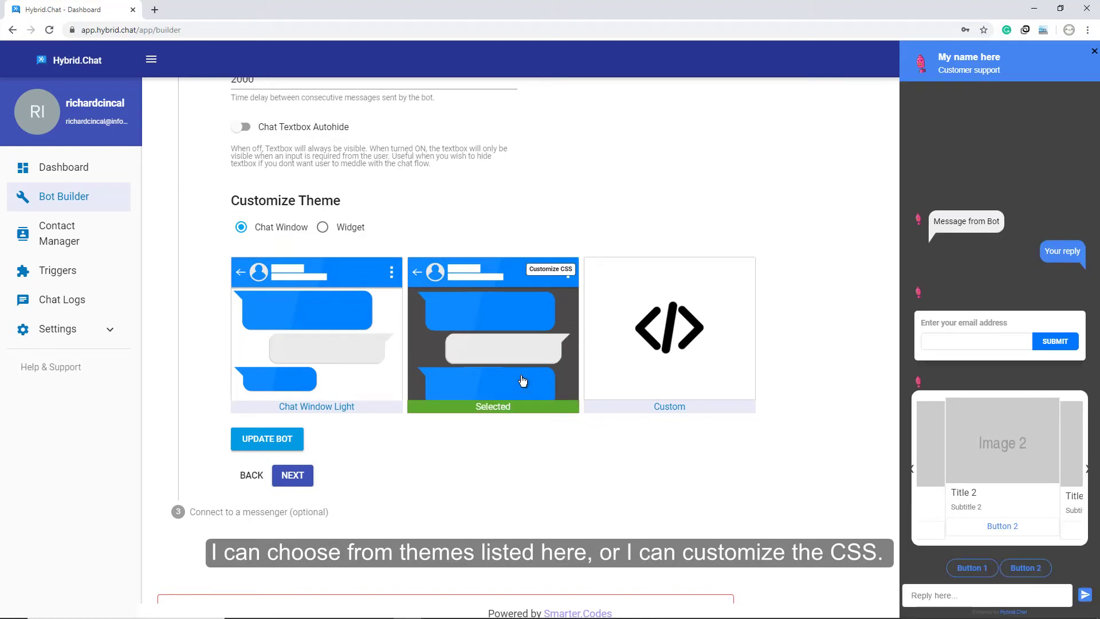
{"action": "left_click", "coordinate": [366, 380]}
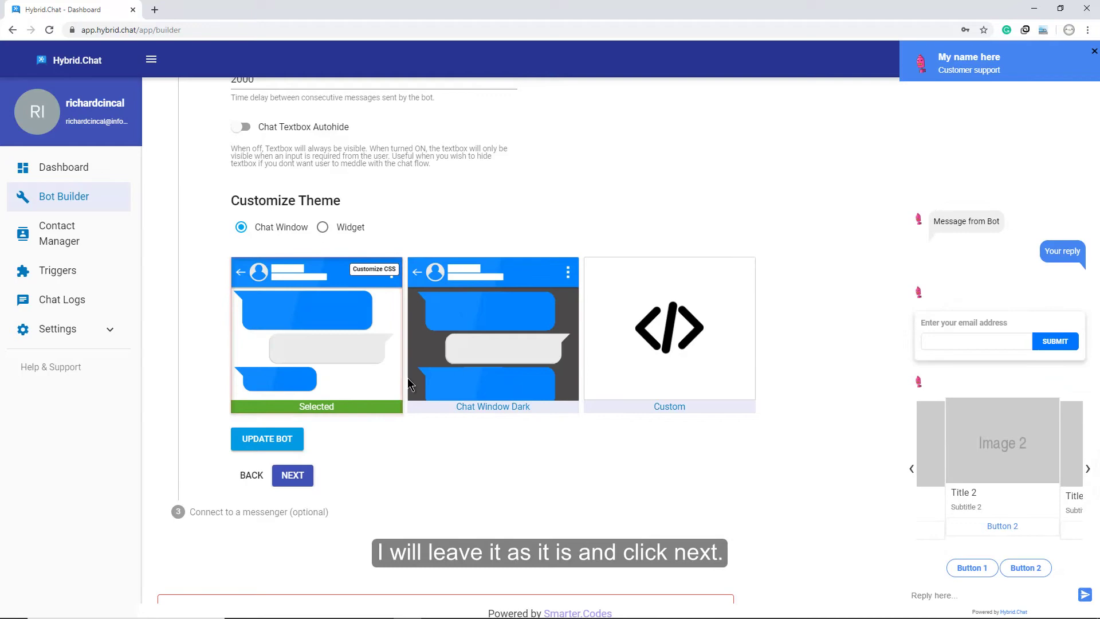
{"action": "left_click", "coordinate": [475, 386]}
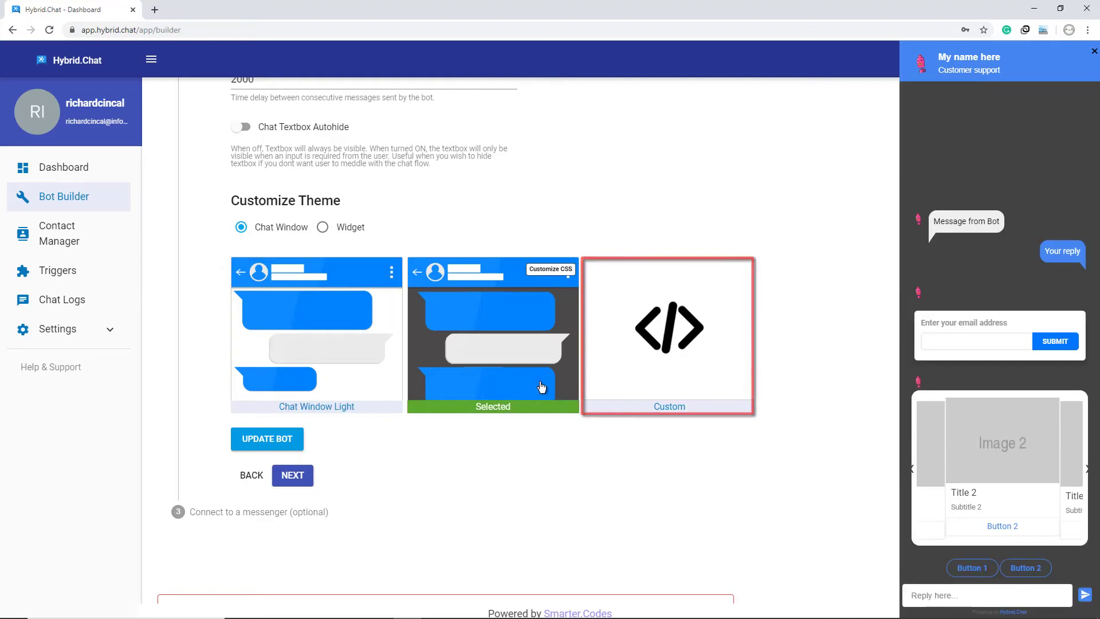
{"action": "left_click", "coordinate": [615, 381]}
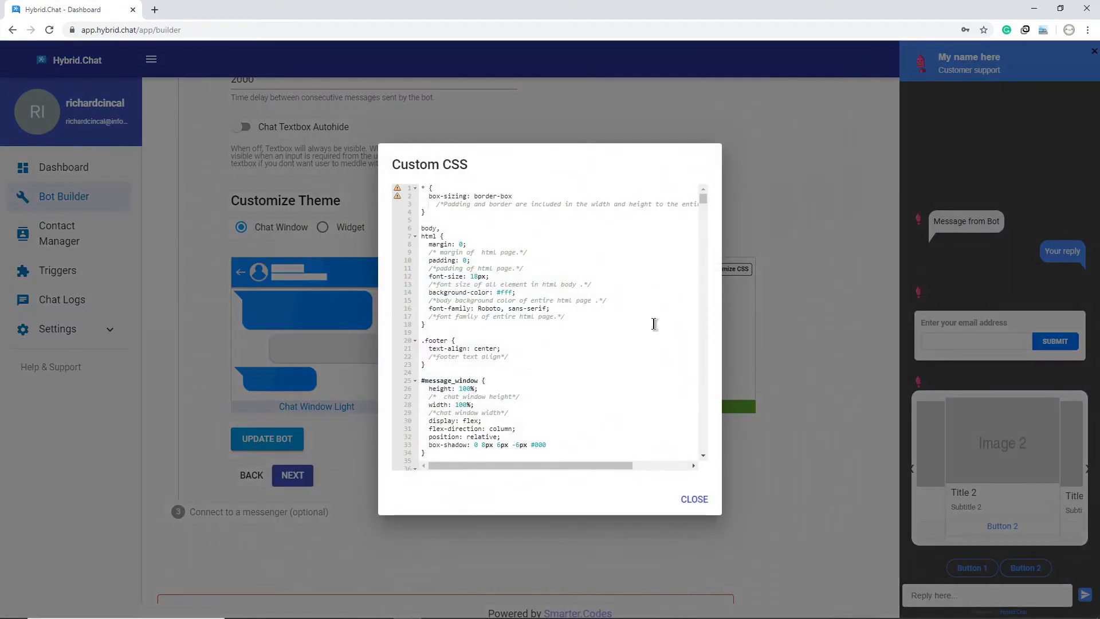
{"action": "left_click", "coordinate": [695, 499]}
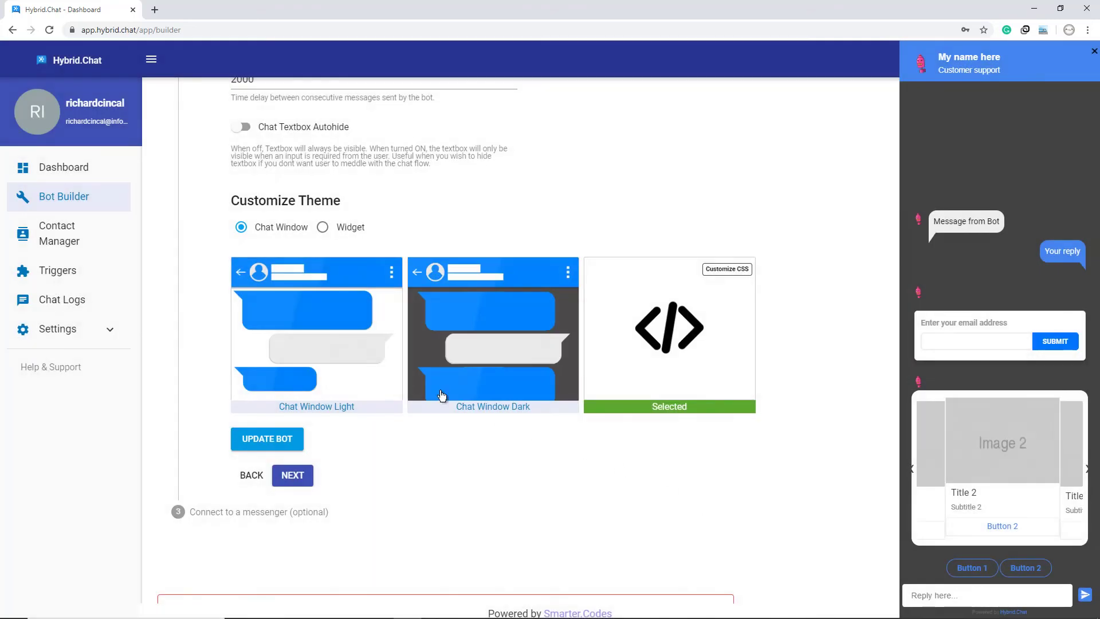
{"action": "left_click", "coordinate": [392, 389]}
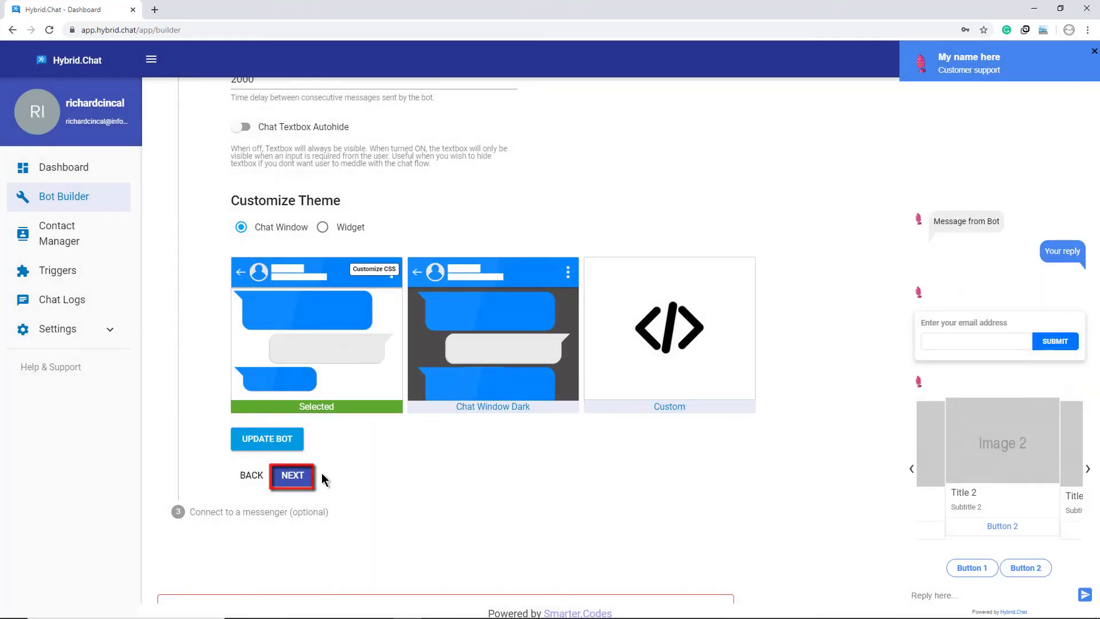
Step: Go to the messenger step and begin connecting the bot to Mattermost
{"action": "left_click", "coordinate": [297, 474]}
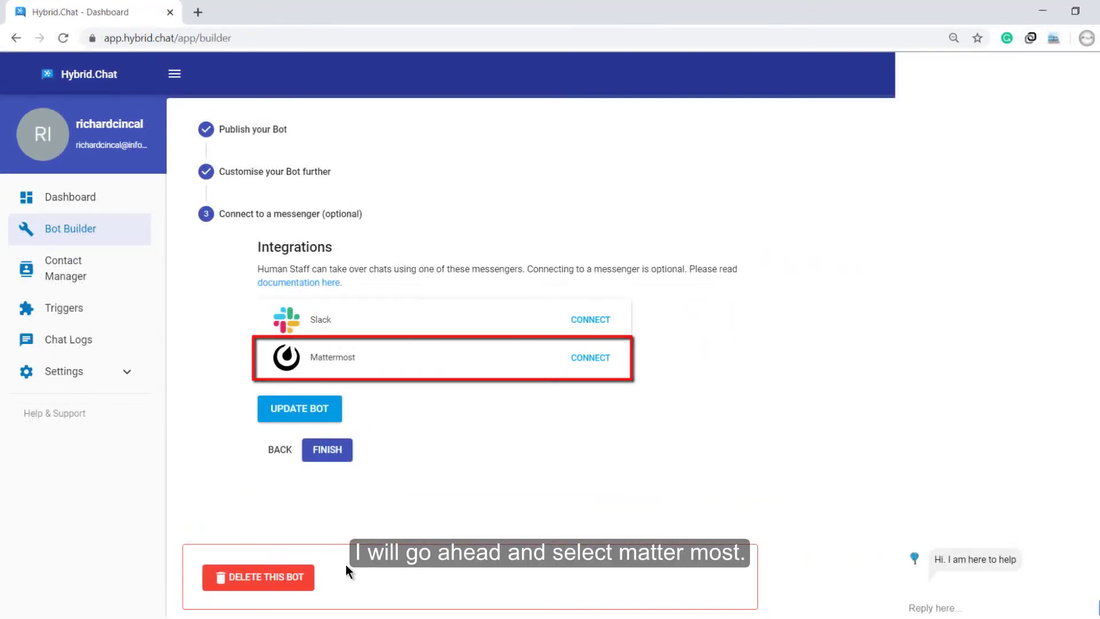
{"action": "left_click", "coordinate": [581, 360]}
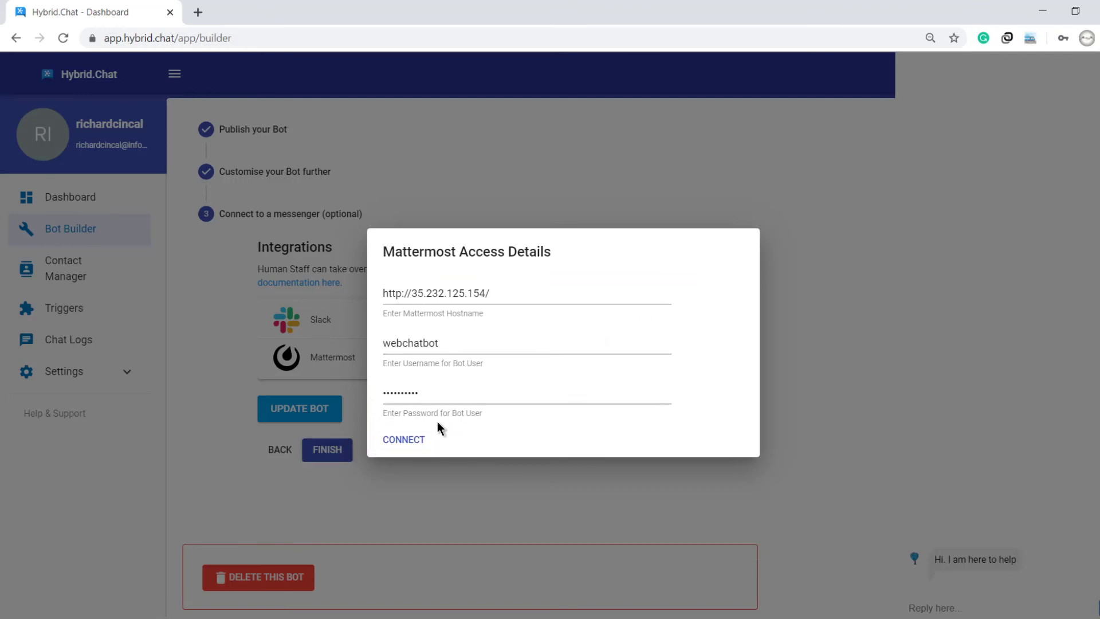
Step: Submit the Mattermost access details and confirm the team for human agents
{"action": "left_click", "coordinate": [406, 440]}
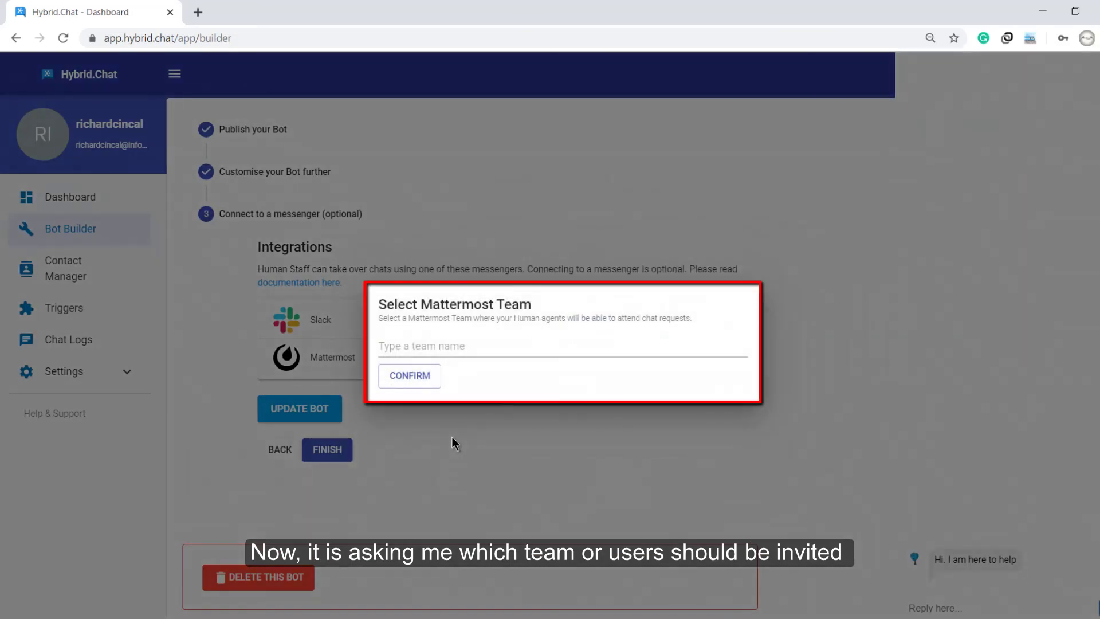
{"action": "left_click", "coordinate": [448, 345]}
{"action": "type", "text": "richmondbu"}
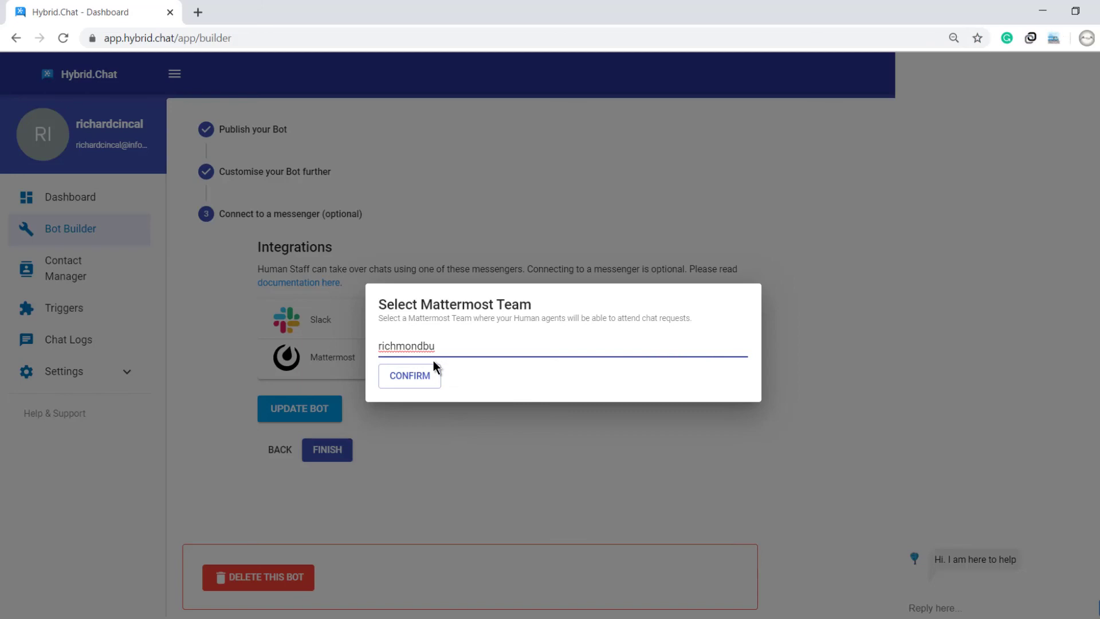
{"action": "left_click", "coordinate": [419, 375]}
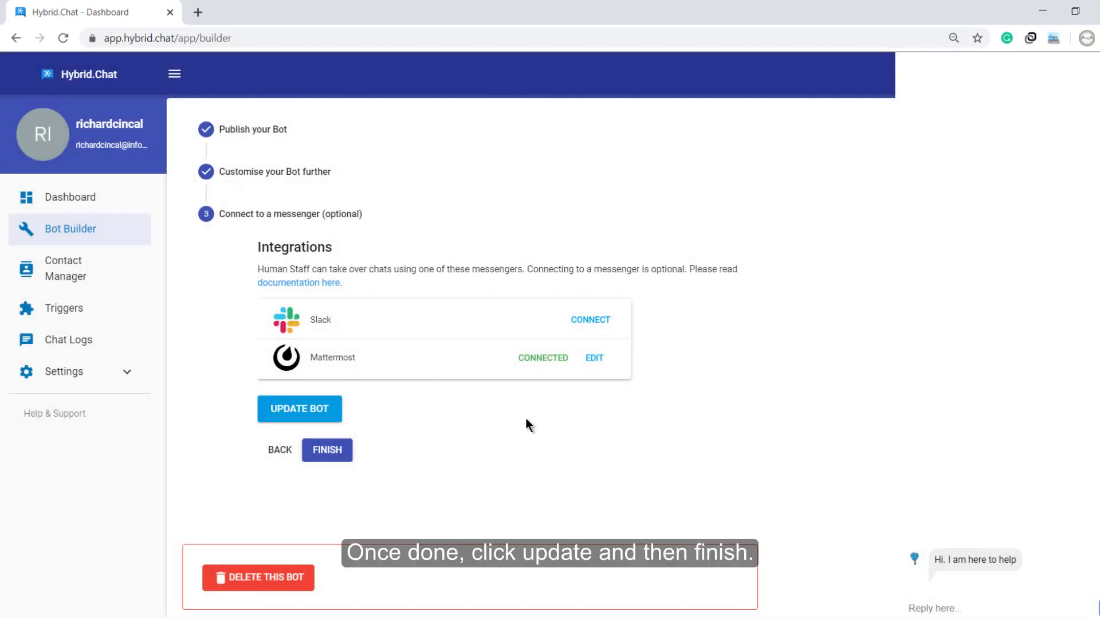
Step: Save the bot's settings and finish setup, returning to the dashboard
{"action": "left_click", "coordinate": [311, 418]}
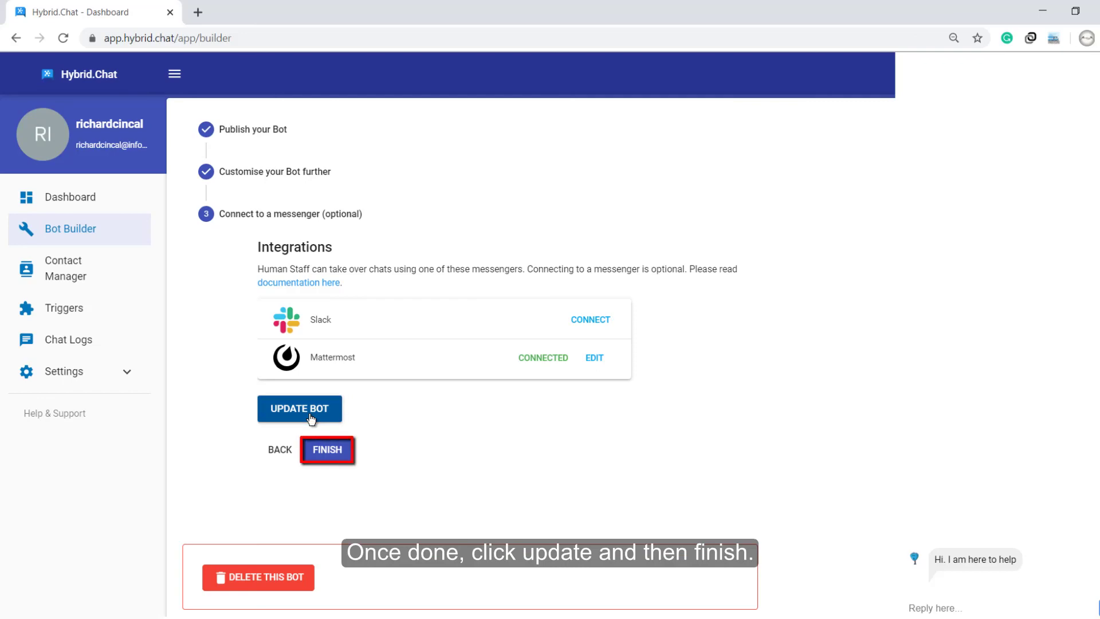
{"action": "left_click", "coordinate": [328, 452]}
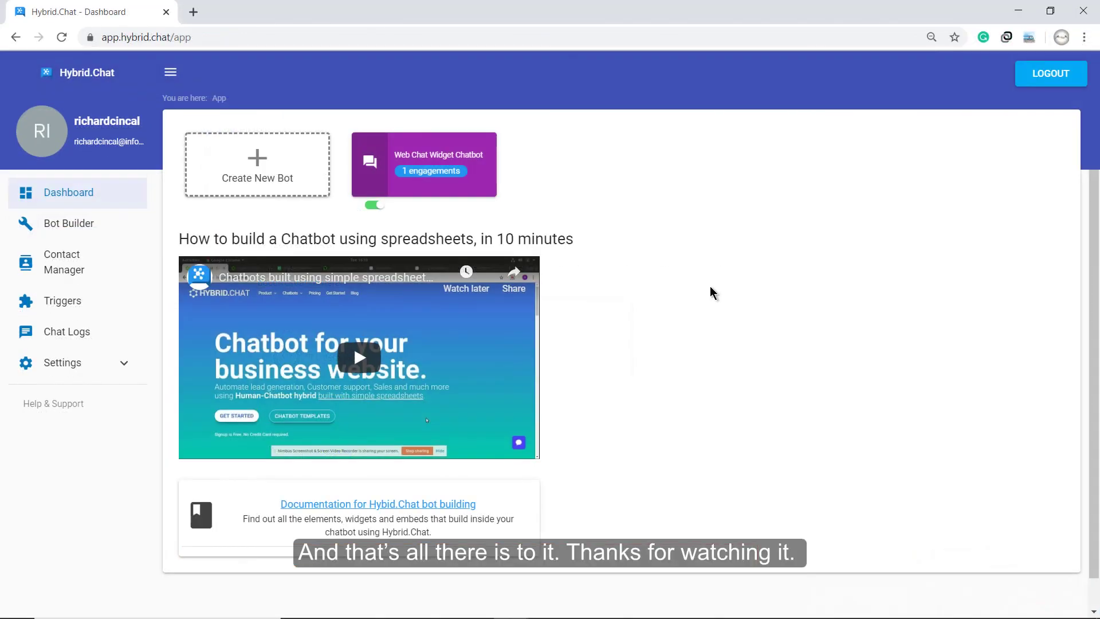